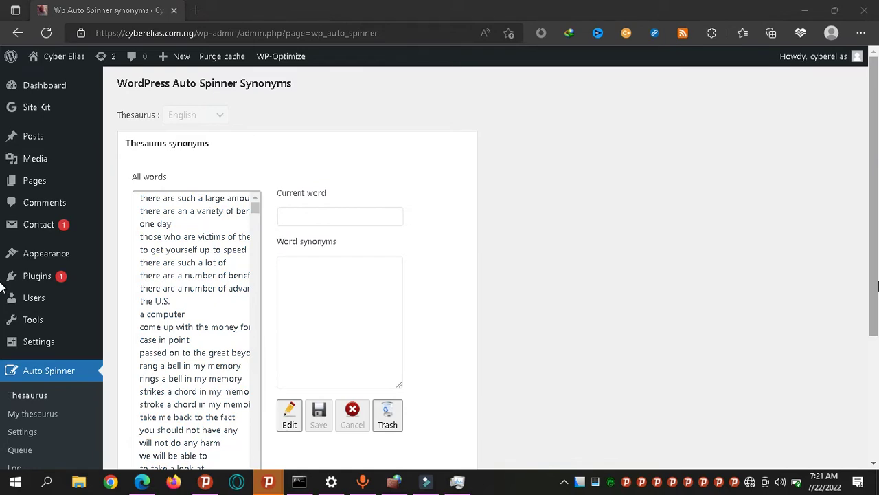
- Open WP Auto Spinner's Settings page and scroll through its auto spin and title spinning options
drag(878, 285, 877, 419)
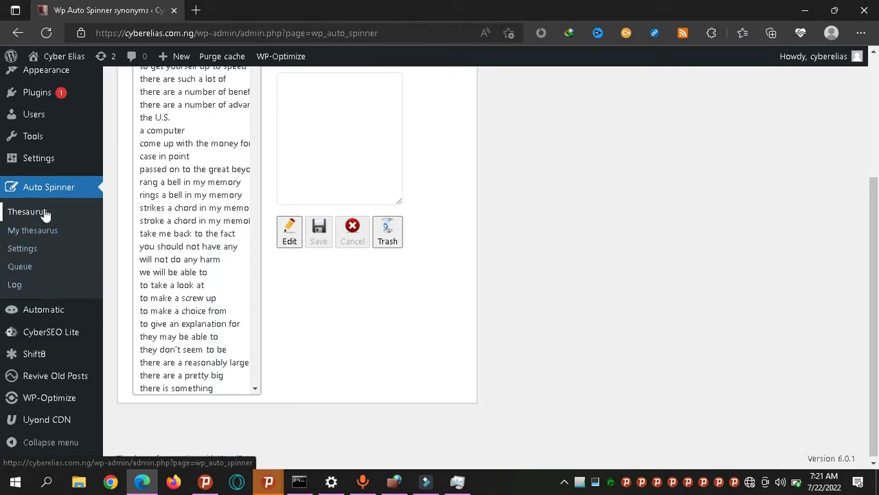
click(22, 248)
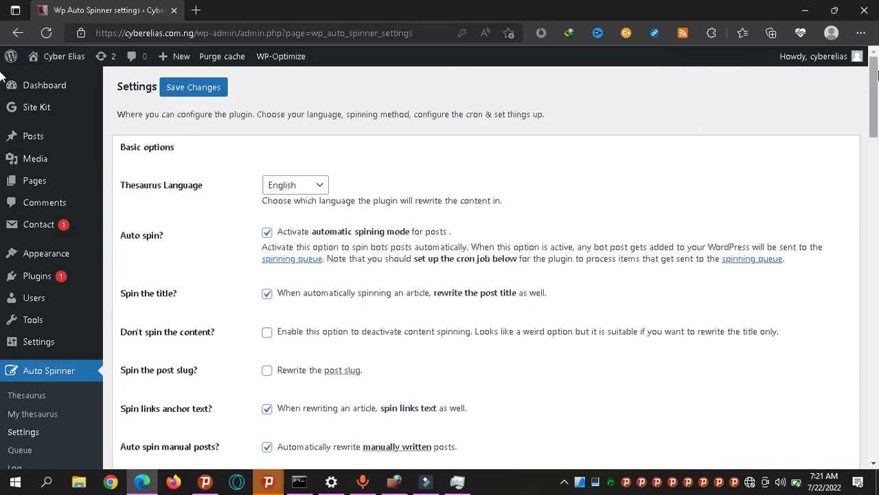
drag(877, 74, 876, 104)
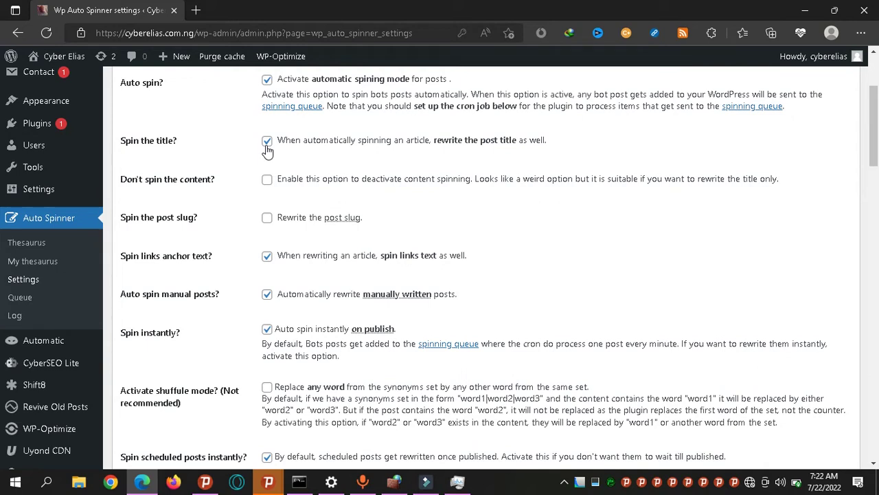
click(268, 183)
click(266, 182)
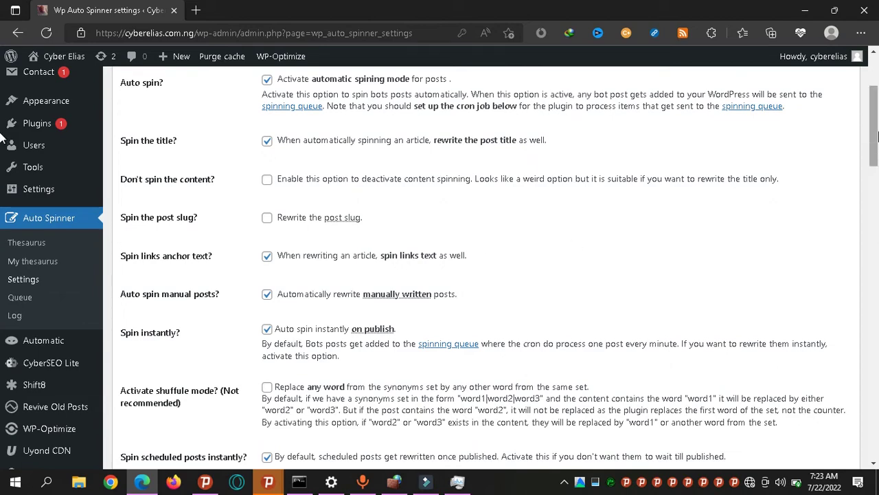
scroll(876, 159, down, 2)
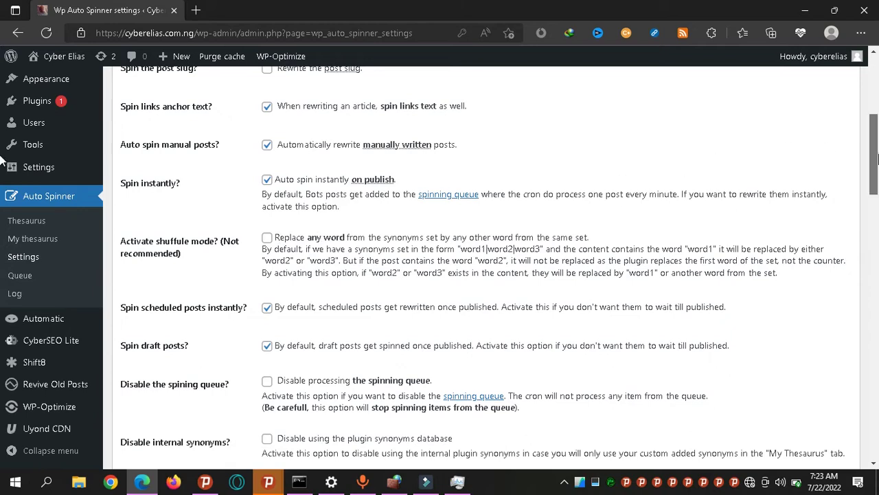
drag(875, 159, 876, 189)
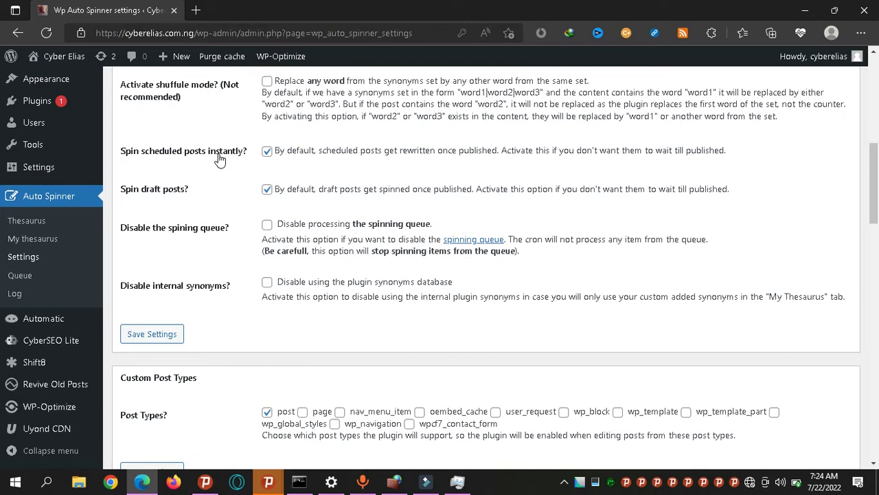
scroll(219, 158, down, 1)
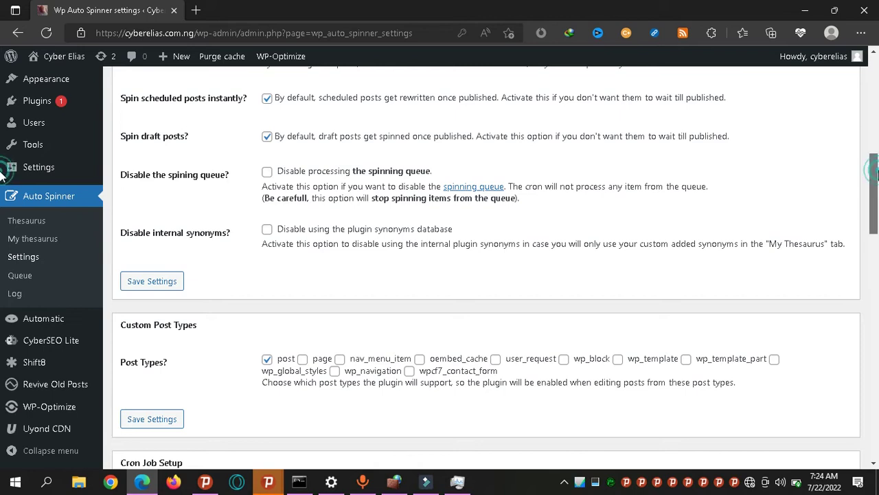
scroll(875, 187, down, 1)
scroll(875, 187, down, 1)
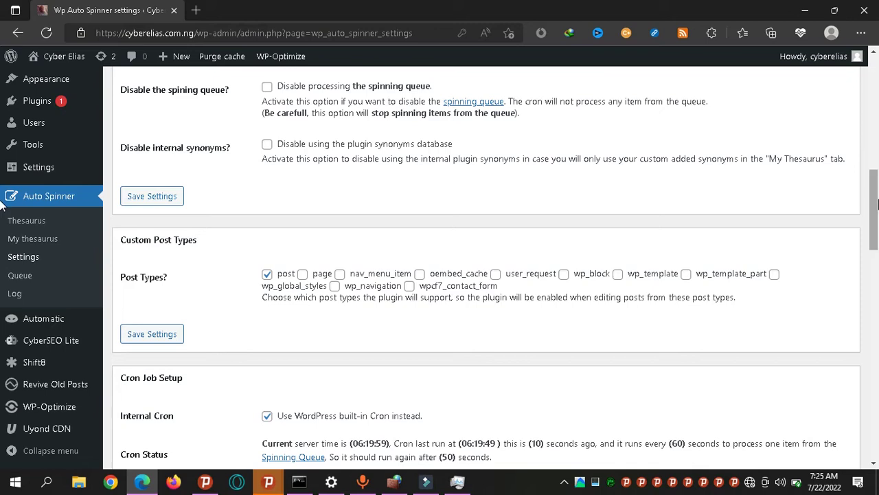
- Scroll down to Cron Job Setup and bring up the link menu for 'Spinning Queue'
scroll(877, 205, down, 1)
drag(877, 210, 875, 225)
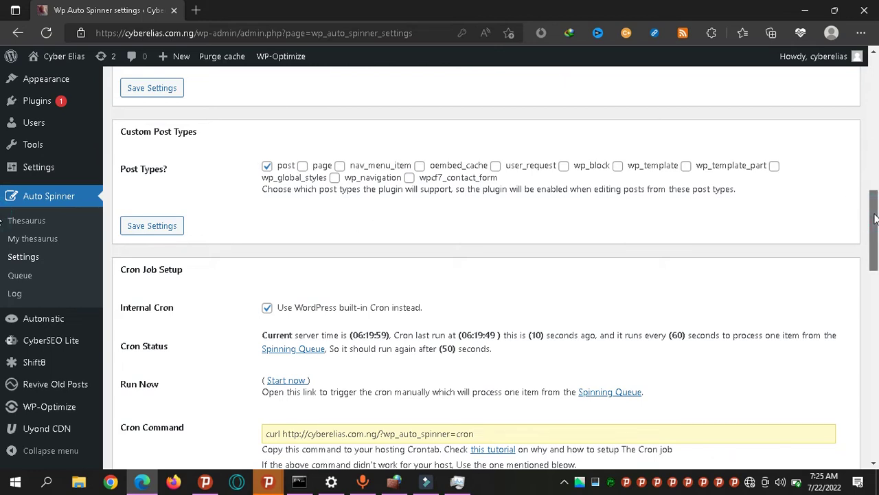
drag(875, 219, 875, 233)
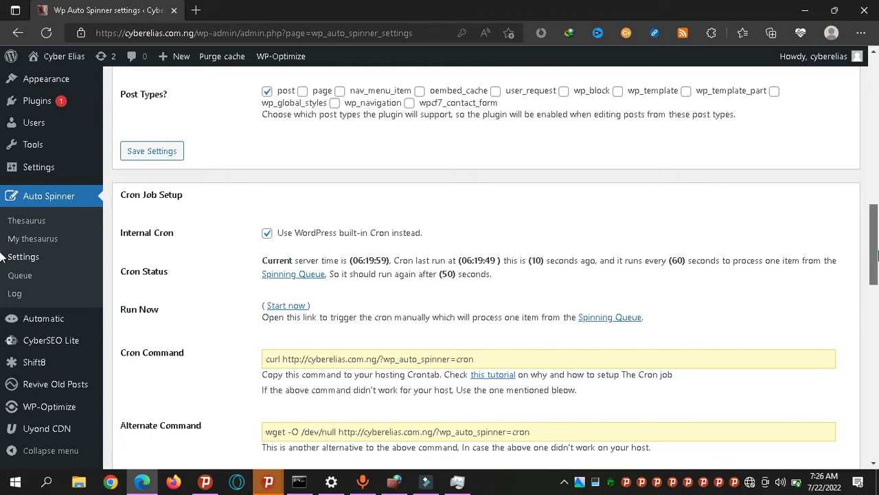
scroll(875, 283, down, 3)
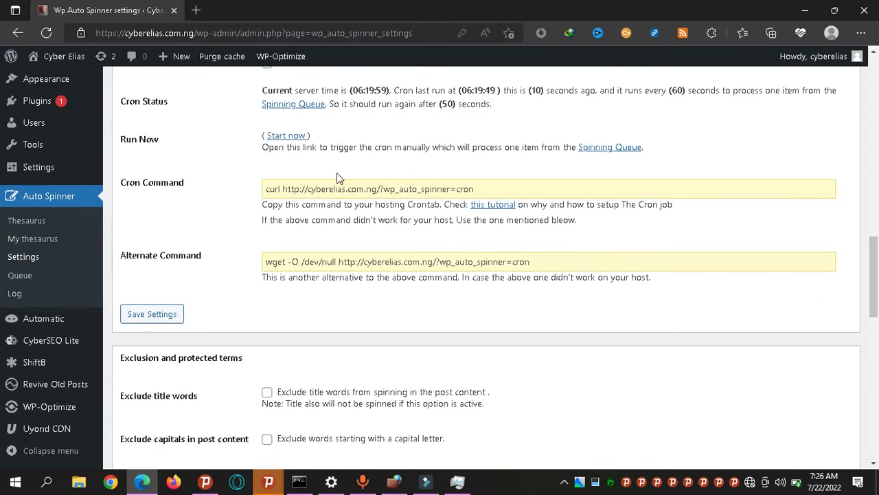
right_click(597, 152)
- Open the Spinning Queue link in a new tab and look over the Waiting Spinning Queue page
click(653, 159)
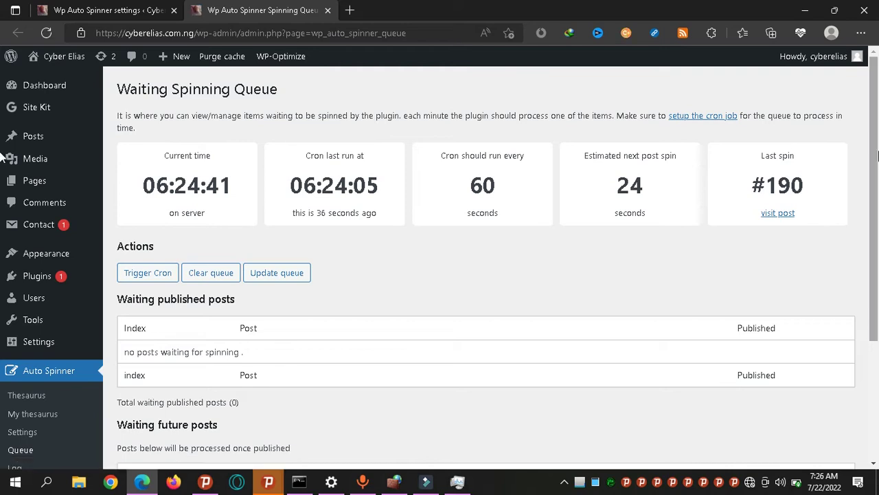
scroll(871, 147, down, 2)
drag(876, 240, 878, 165)
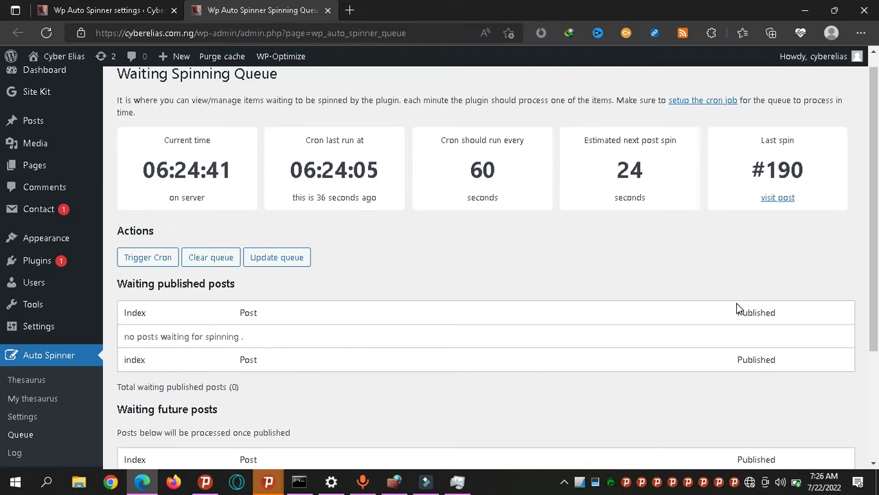
scroll(877, 285, down, 2)
scroll(877, 285, up, 2)
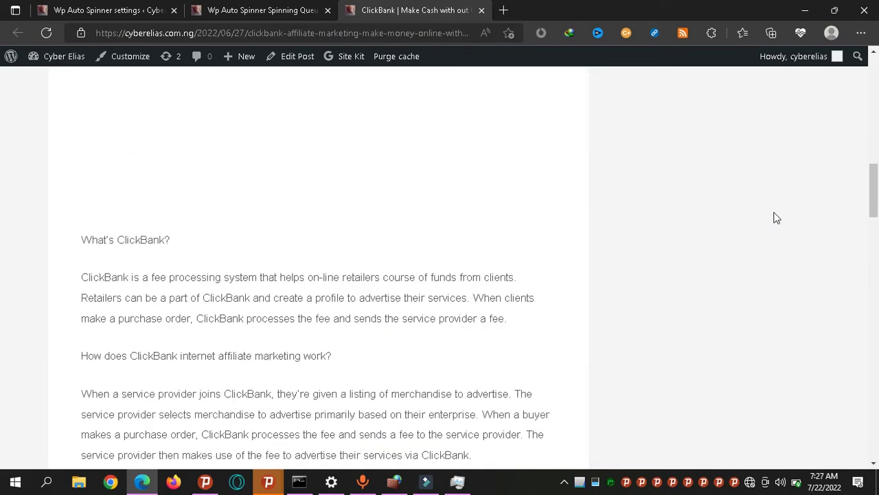
scroll(776, 217, down, 4)
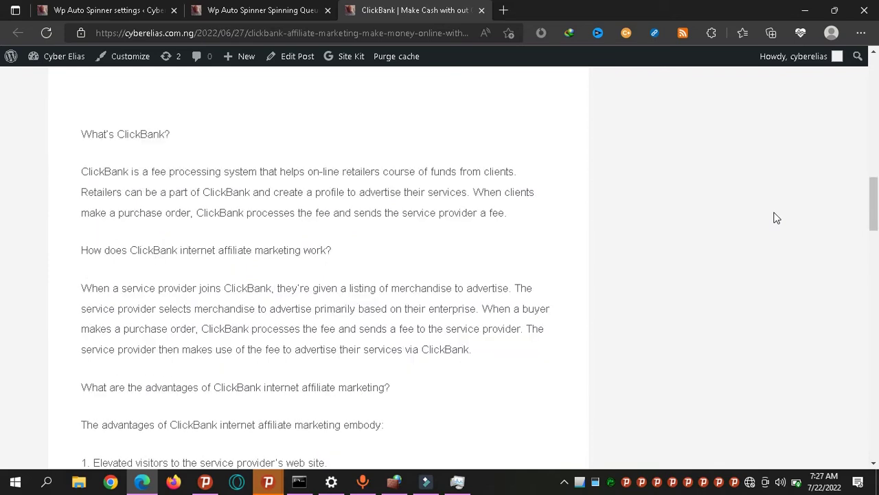
- Read through the spun ClickBank post, then close its tab and return to the Auto Spinner settings tab
scroll(776, 217, down, 2)
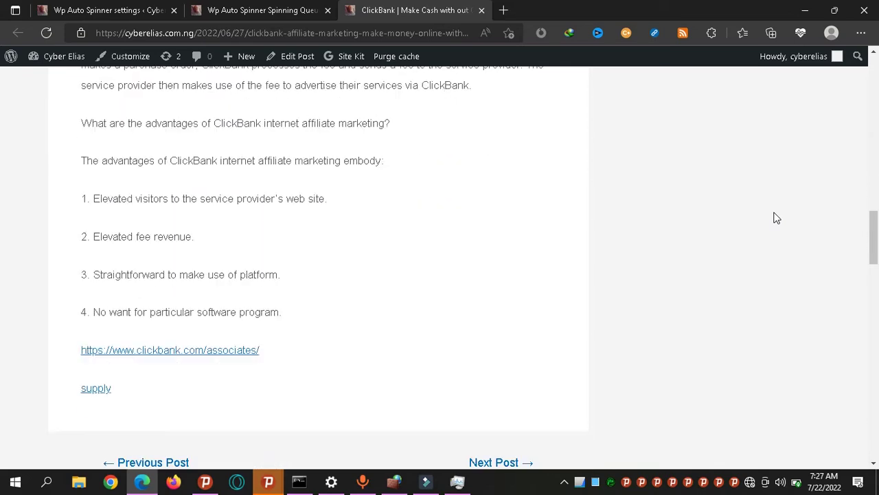
scroll(776, 218, up, 7)
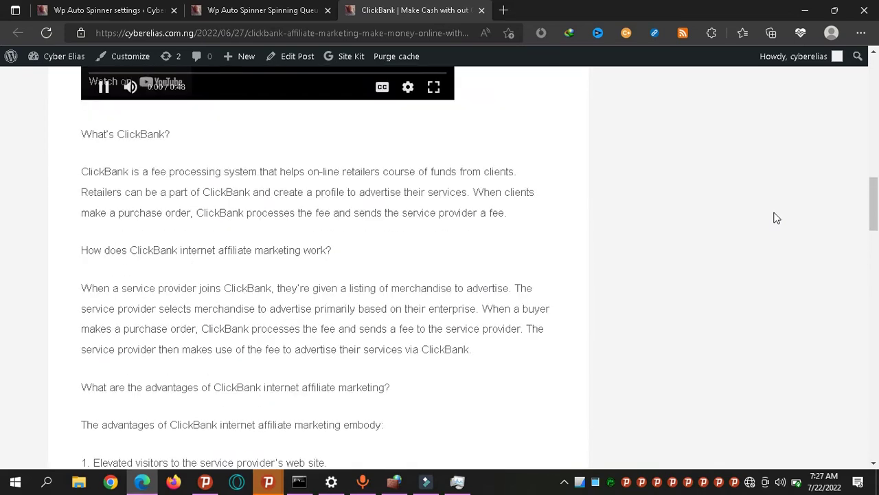
scroll(776, 218, up, 1)
scroll(777, 217, down, 4)
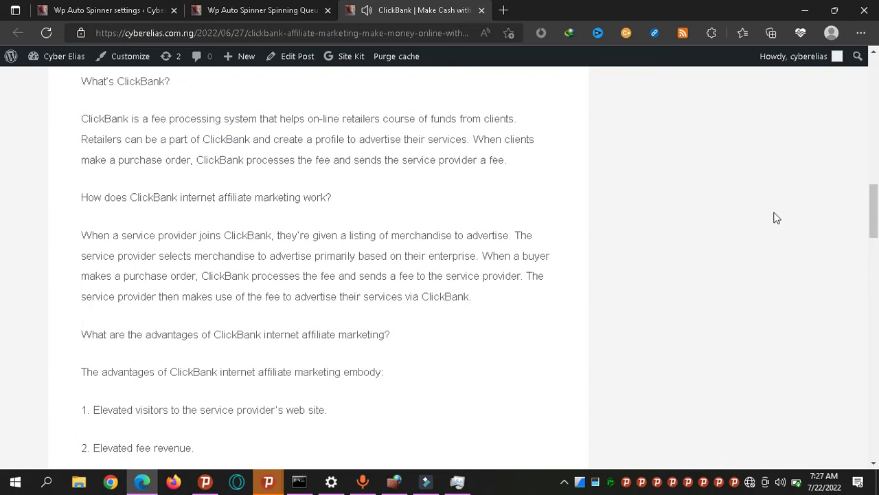
scroll(776, 217, down, 3)
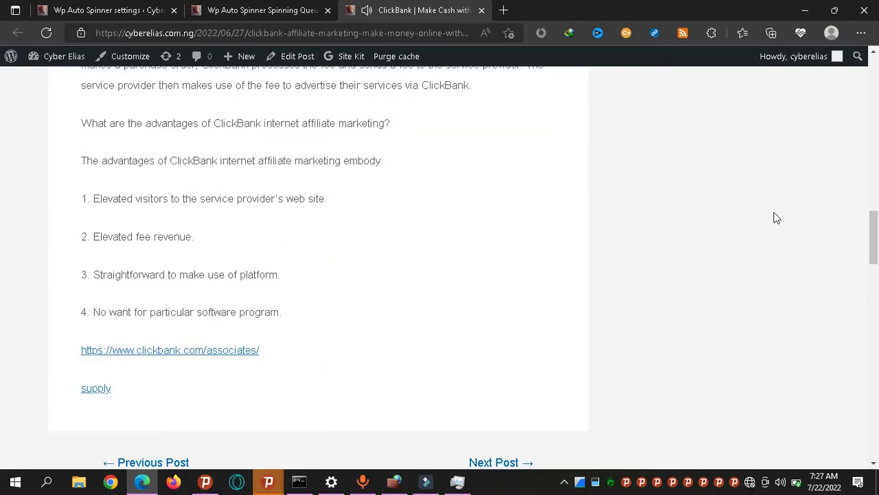
scroll(776, 217, up, 9)
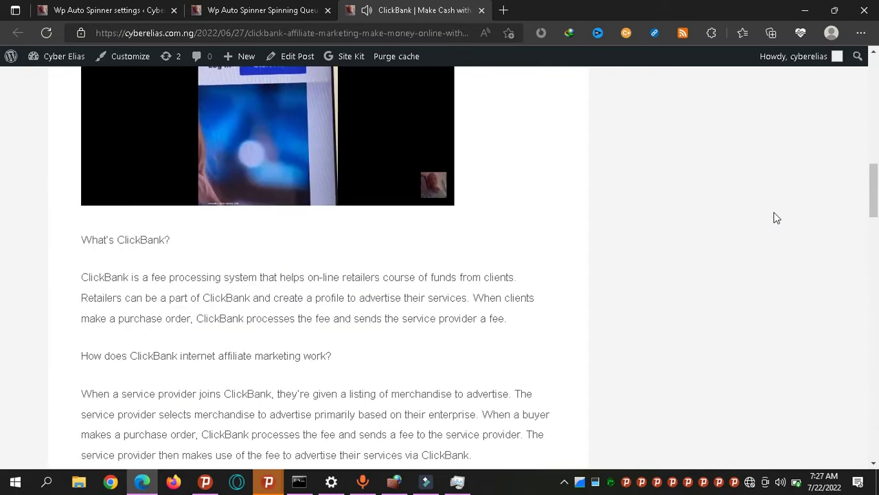
scroll(776, 218, up, 5)
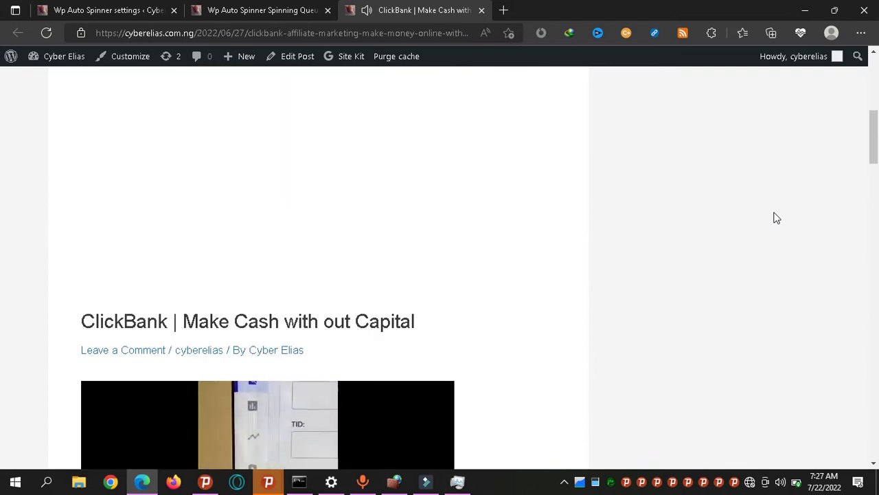
scroll(639, 247, down, 4)
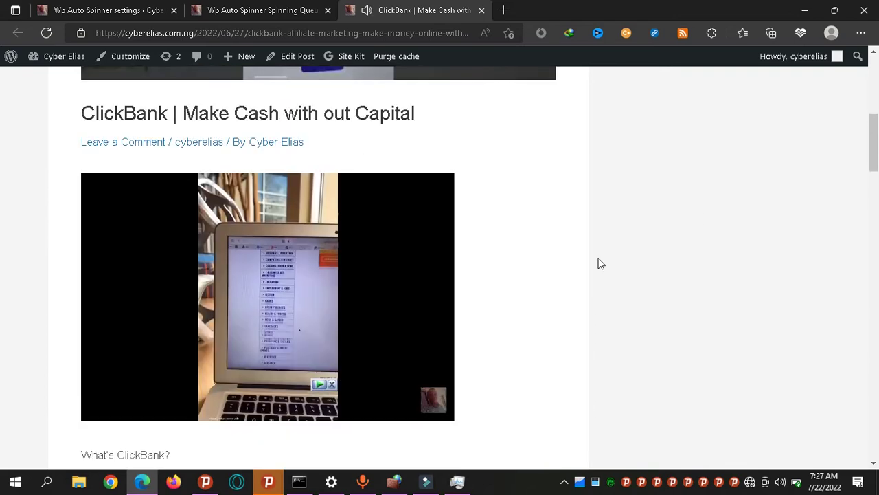
click(482, 11)
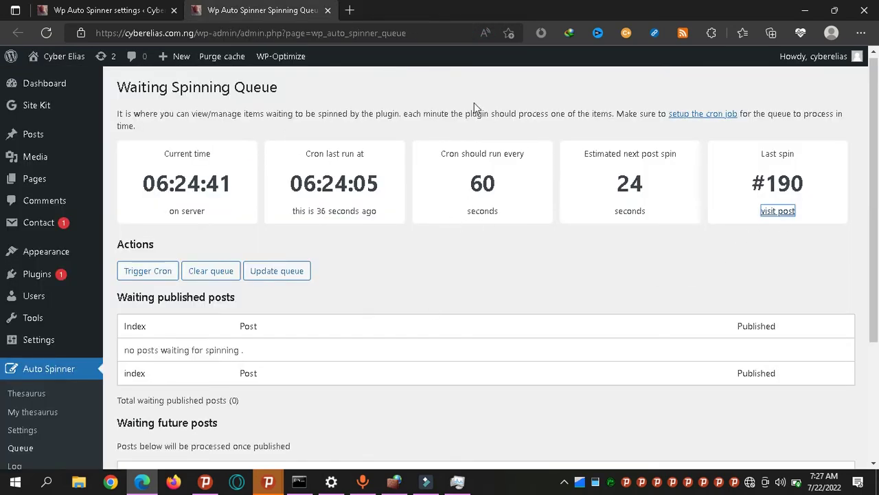
key(ctrl+Tab)
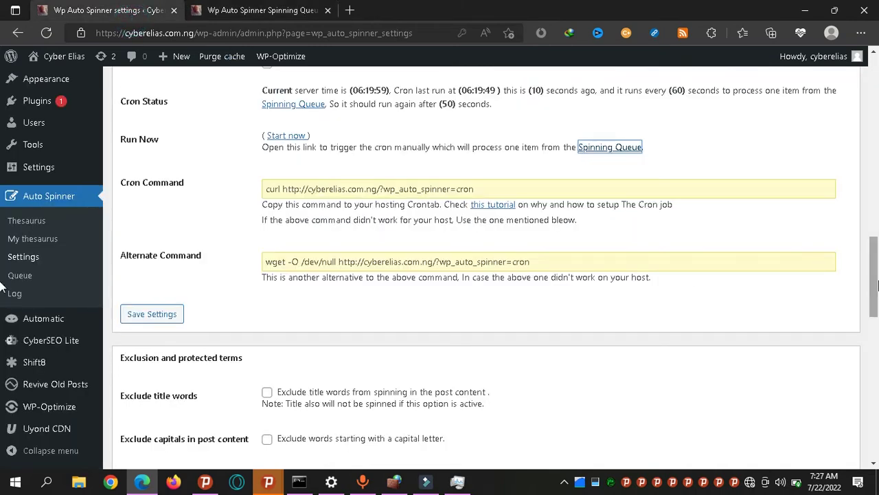
drag(877, 285, 876, 334)
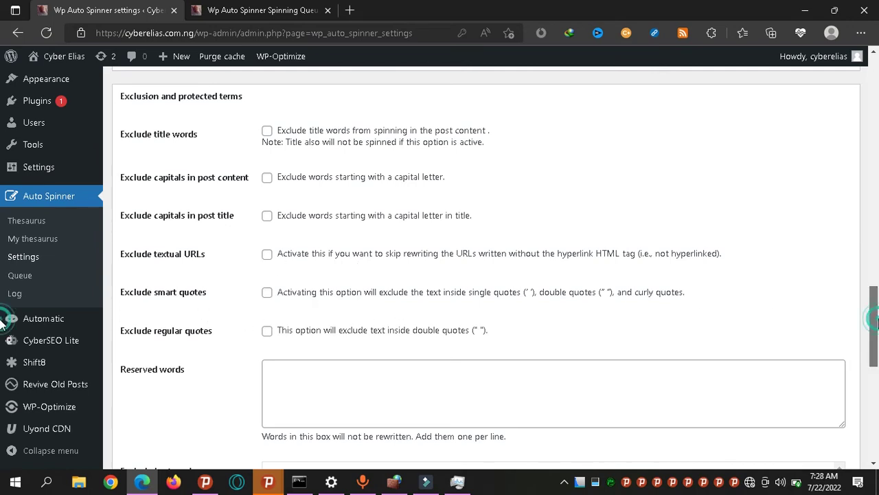
drag(878, 324, 877, 376)
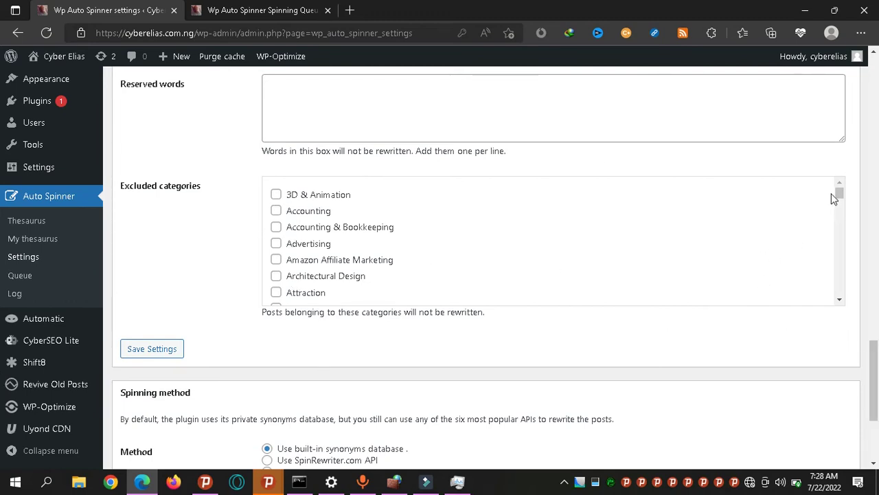
drag(840, 196, 841, 314)
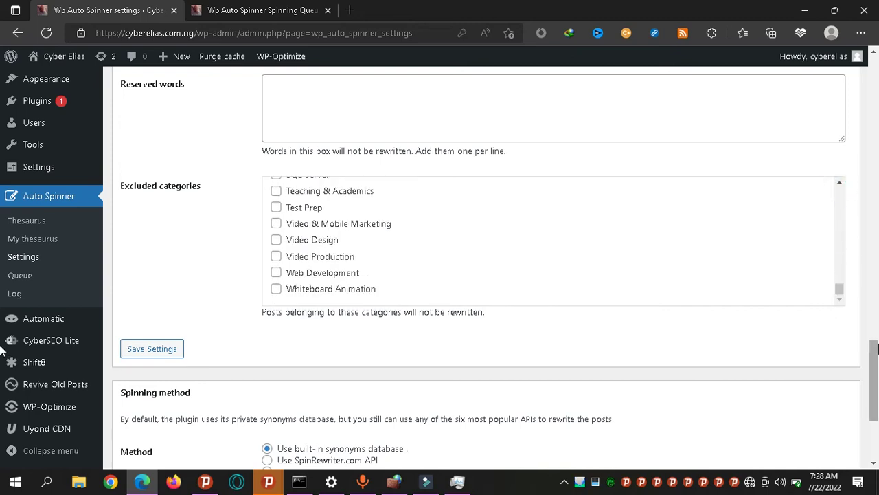
drag(874, 349, 876, 386)
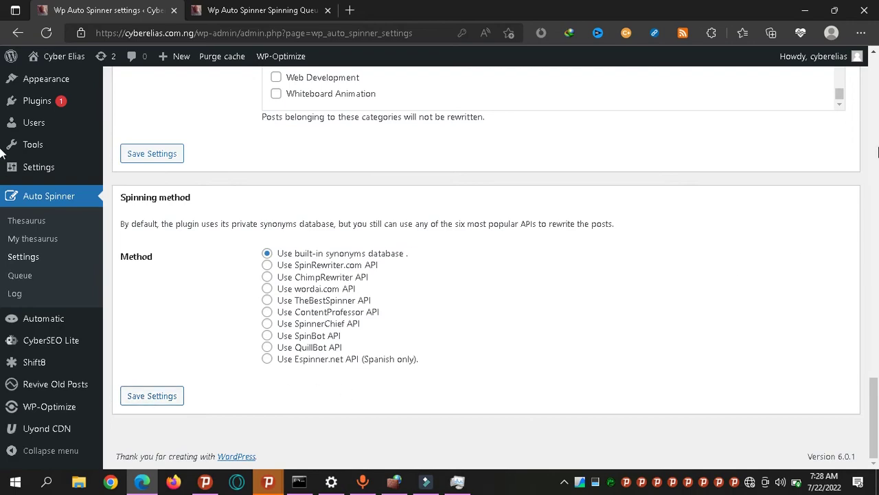
scroll(2, 155, up, 15)
scroll(2, 100, up, 1)
scroll(2, 100, up, 3)
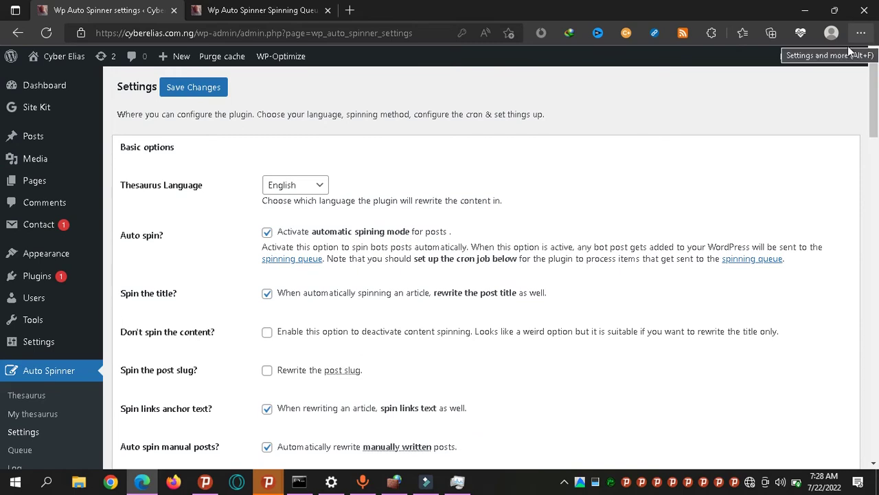
- Open the Auto Spinner synonyms thesaurus and scroll through its list of all words
click(872, 100)
drag(872, 100, 872, 117)
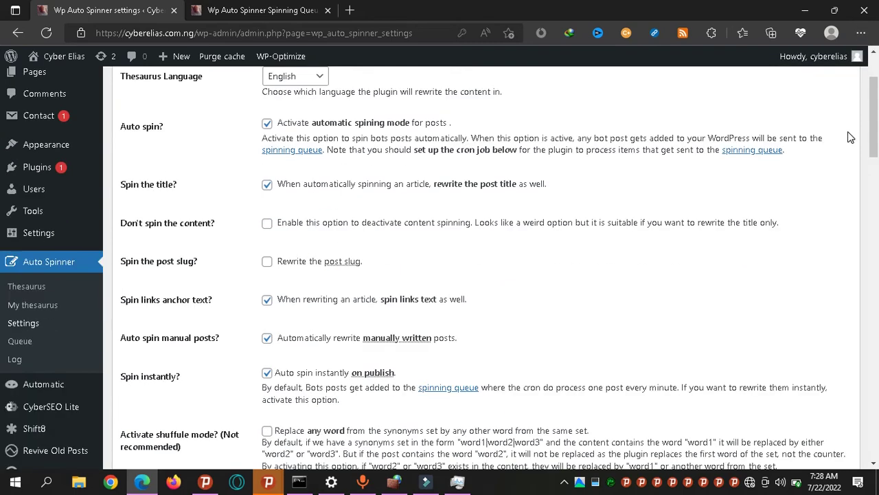
click(63, 272)
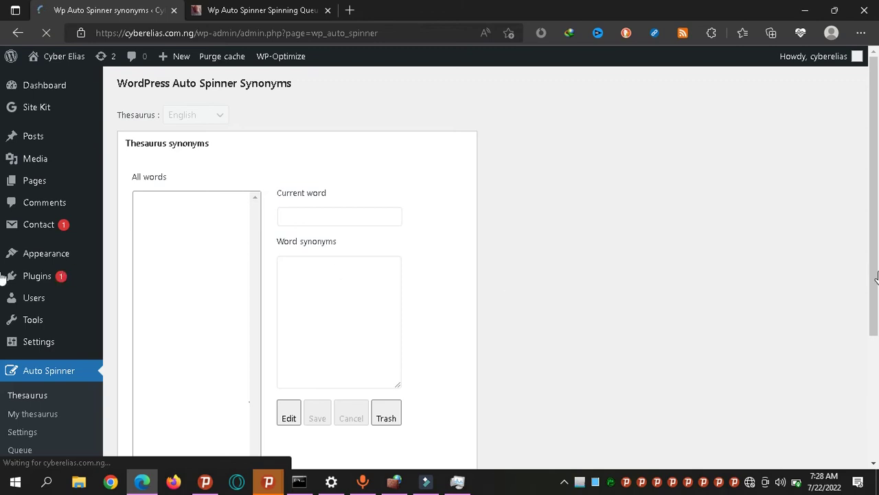
drag(876, 249, 876, 342)
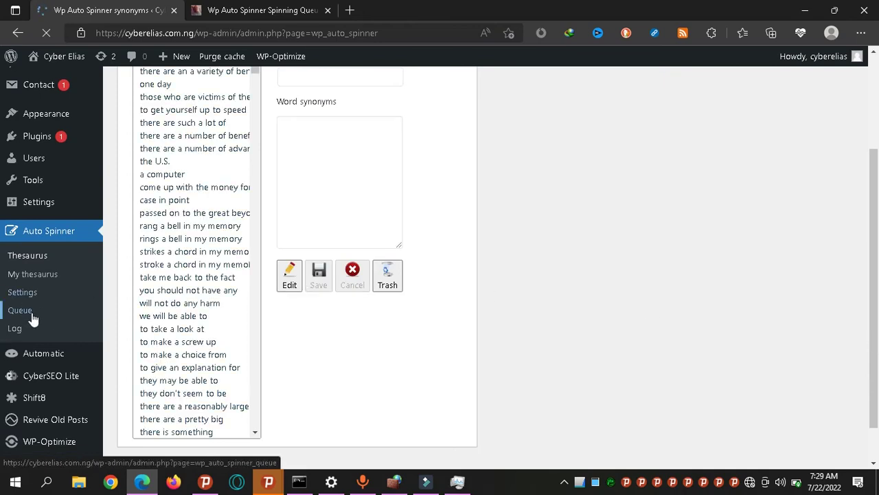
mouse_move(65, 201)
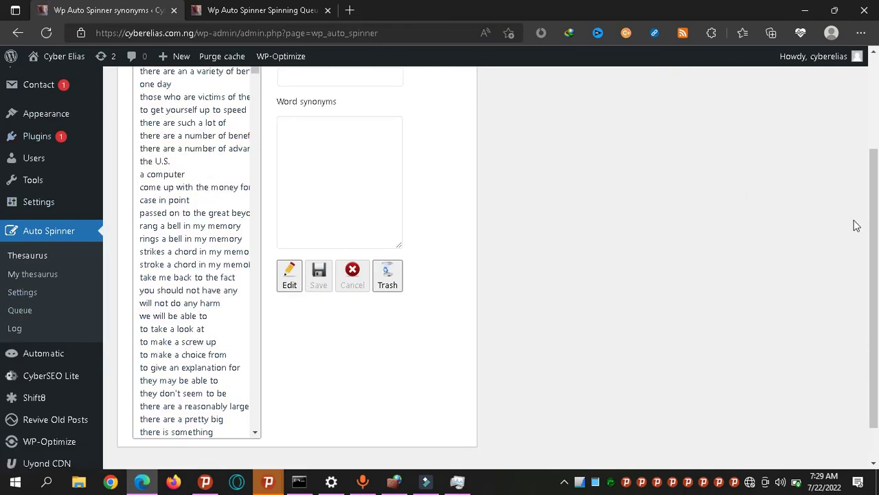
scroll(3, 164, up, 3)
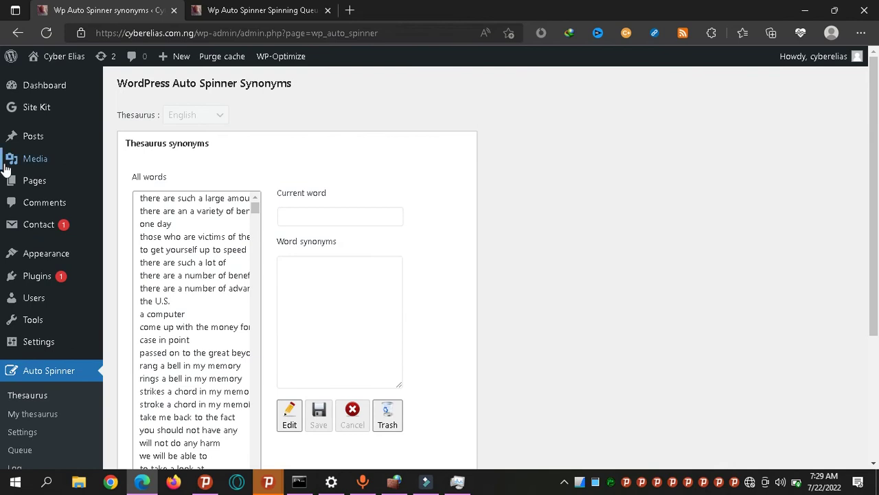
mouse_move(43, 139)
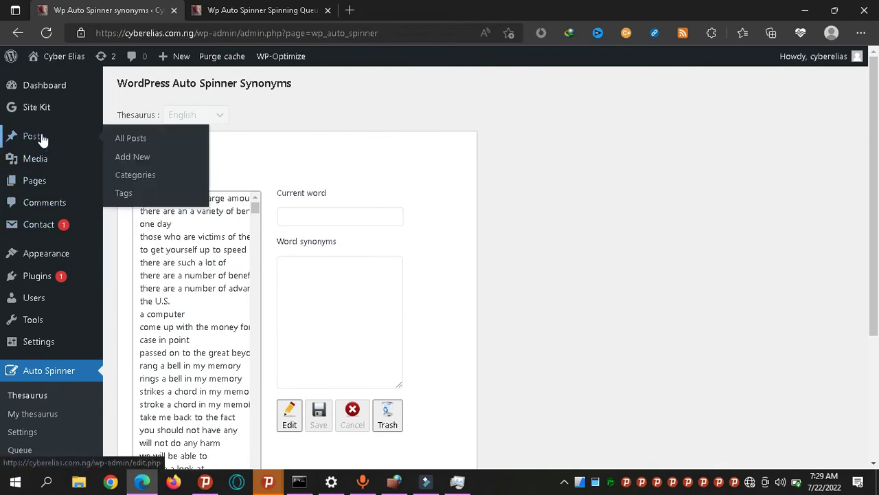
- Select the 'UI/UX Design With Figma' post and queue it for spinning with the bulk action
click(163, 138)
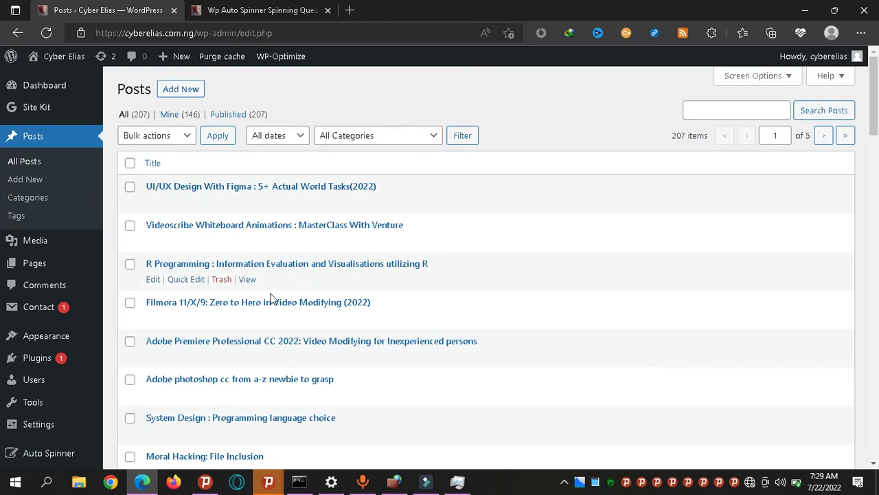
click(129, 188)
click(175, 137)
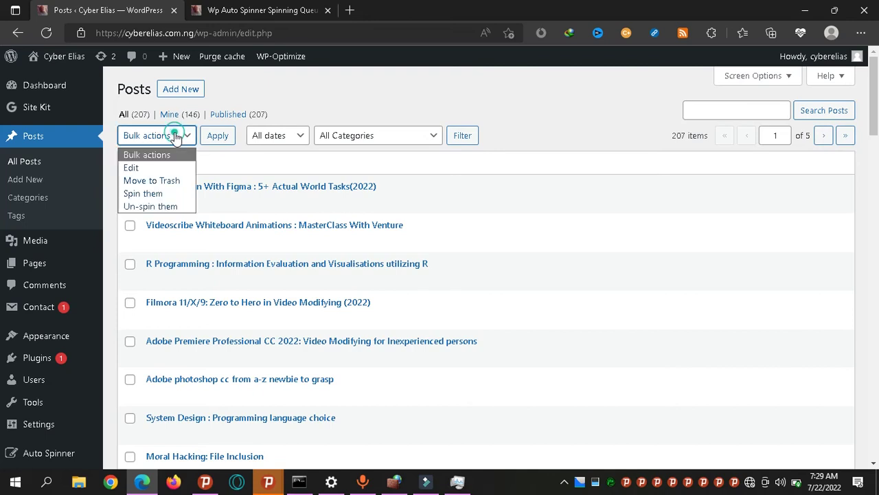
click(154, 193)
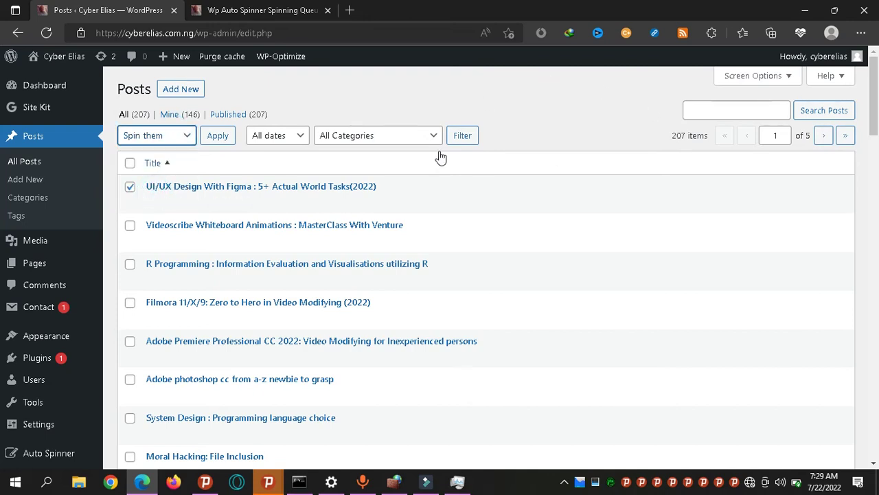
click(224, 140)
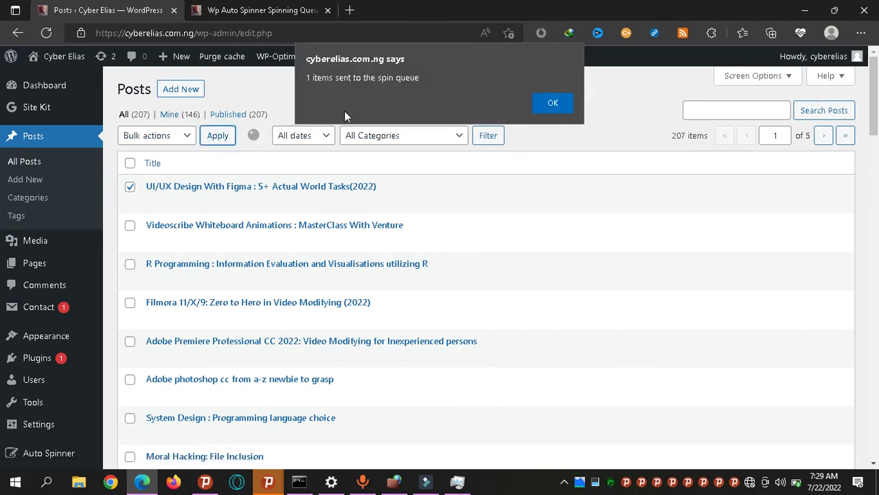
click(564, 105)
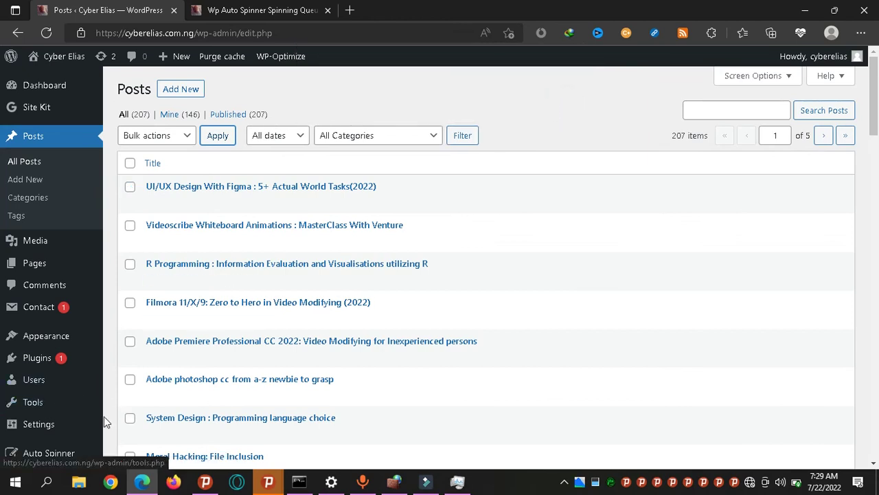
- Open the Auto Spinner Queue page and review the post waiting to be spun
mouse_move(14, 456)
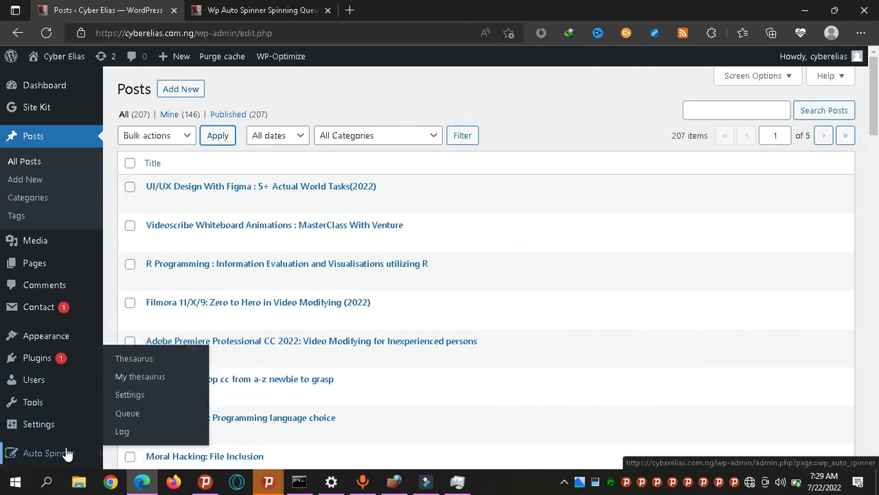
click(135, 415)
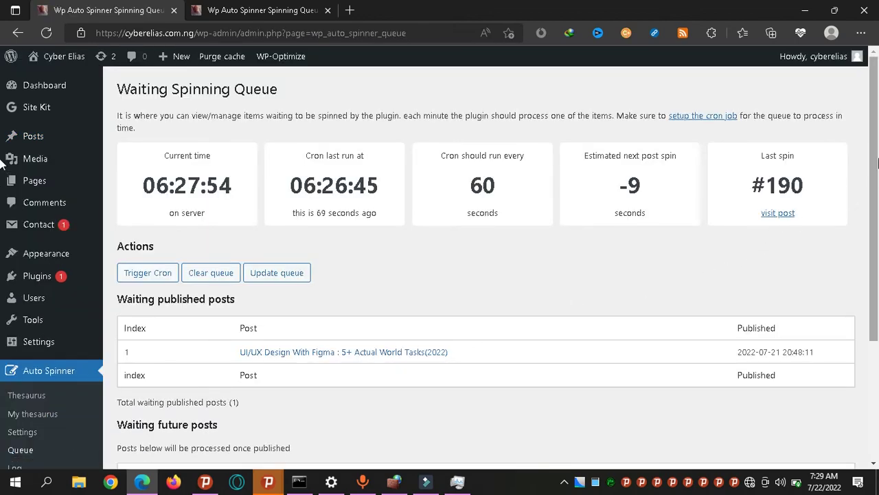
scroll(3, 206, down, 2)
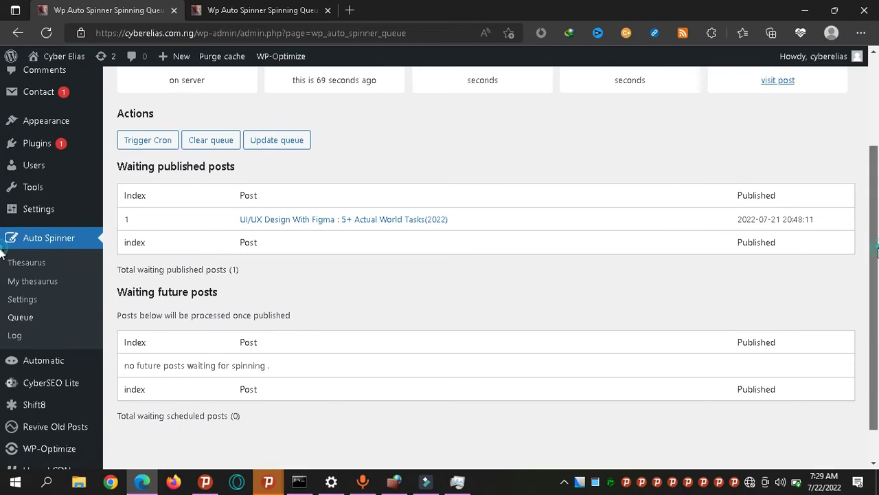
scroll(869, 240, down, 1)
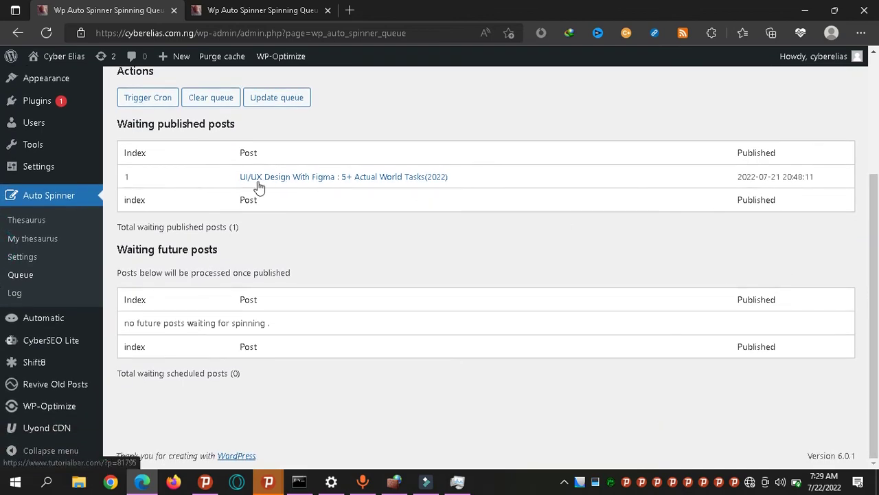
scroll(259, 187, up, 3)
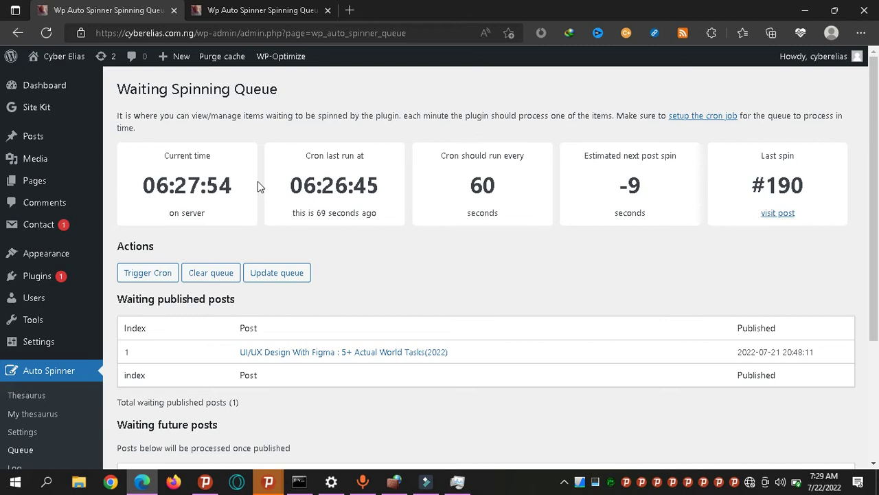
- Reload the queue repeatedly until no posts are waiting and Last spin shows #897
click(47, 34)
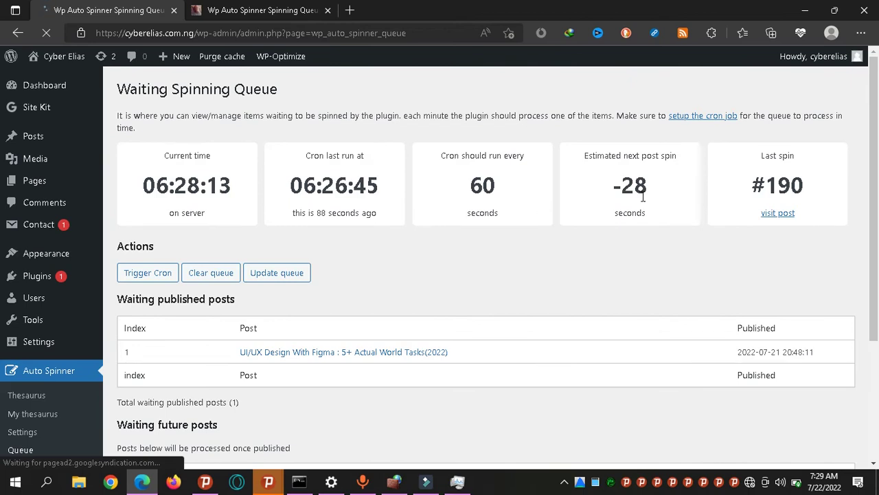
scroll(481, 275, down, 1)
scroll(2, 153, up, 1)
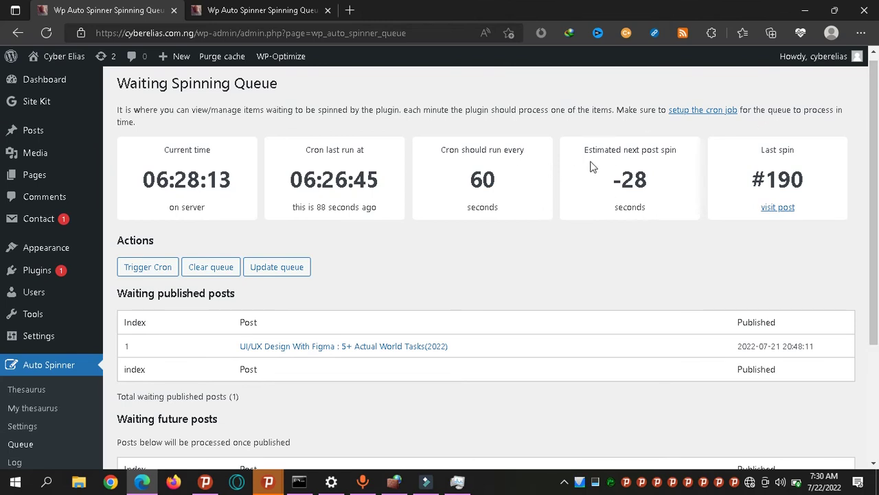
click(49, 36)
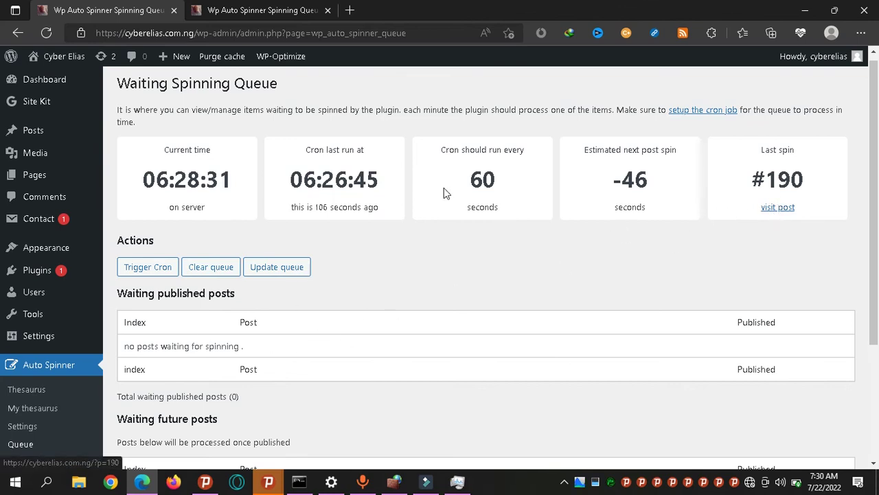
click(46, 32)
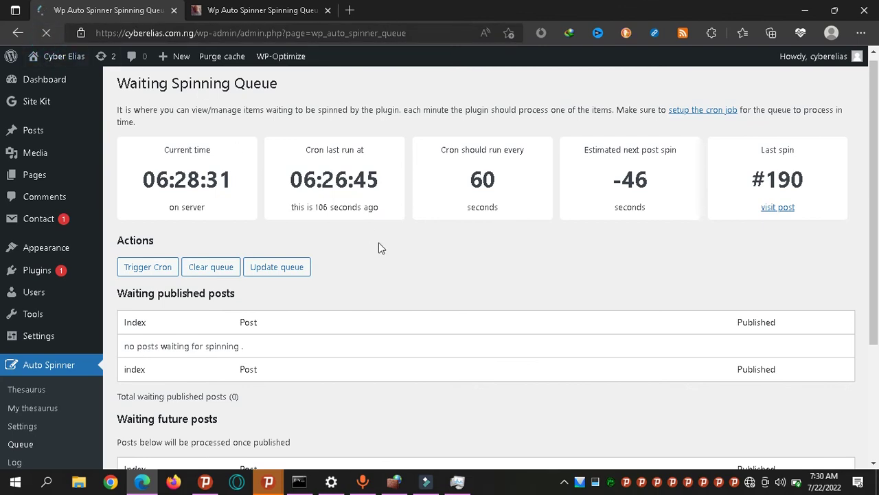
click(775, 215)
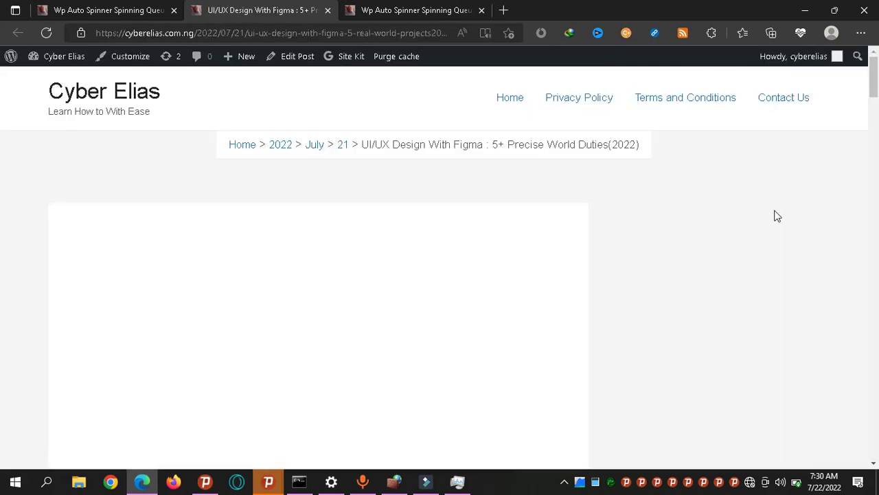
scroll(777, 216, down, 4)
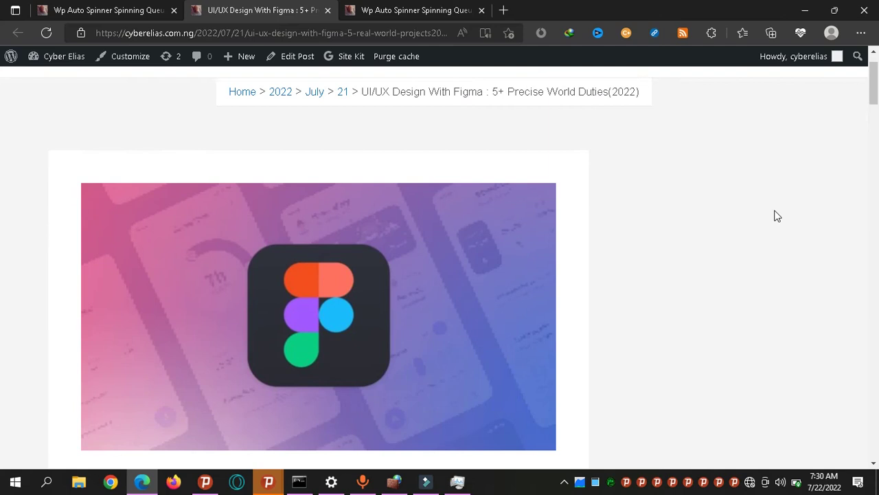
scroll(777, 216, down, 2)
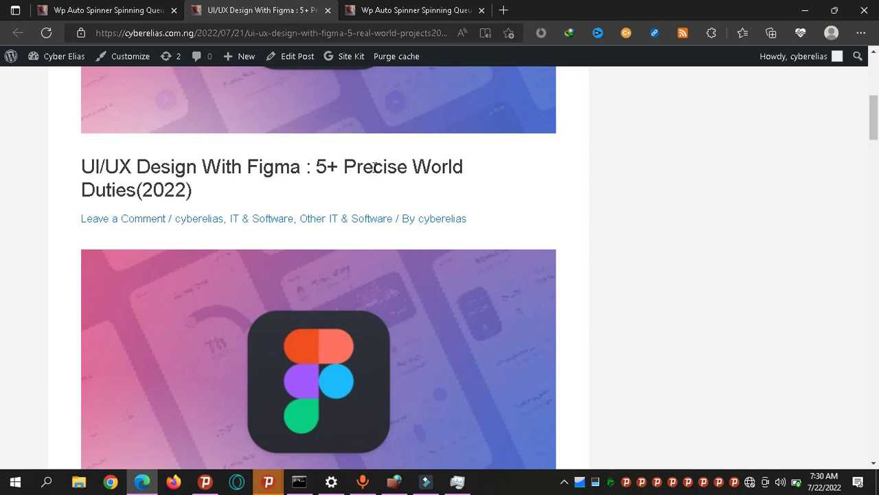
scroll(375, 167, down, 5)
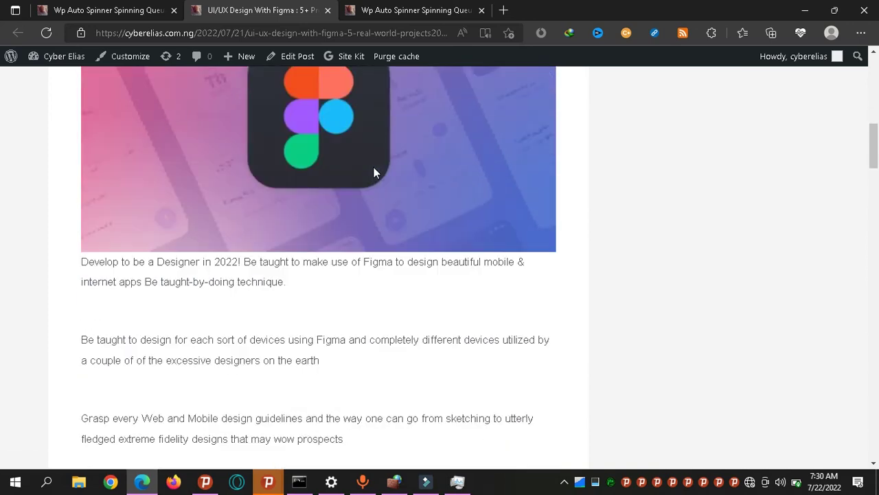
scroll(375, 172, down, 1)
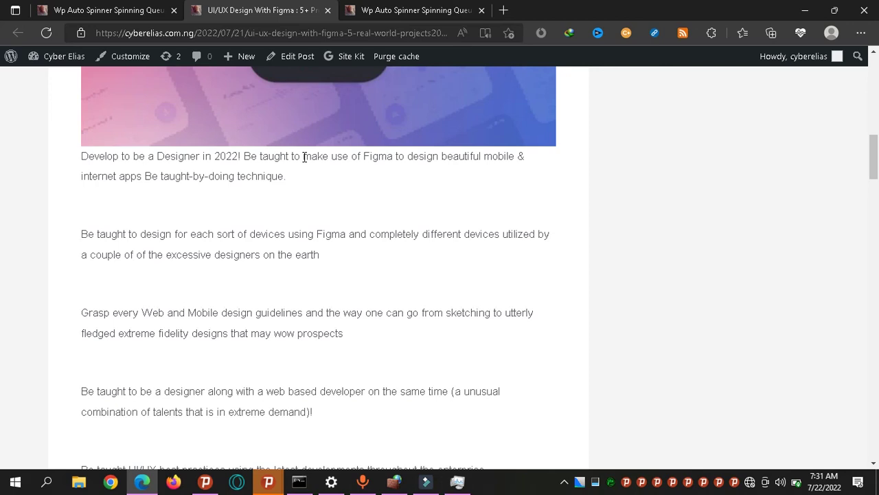
scroll(305, 158, down, 5)
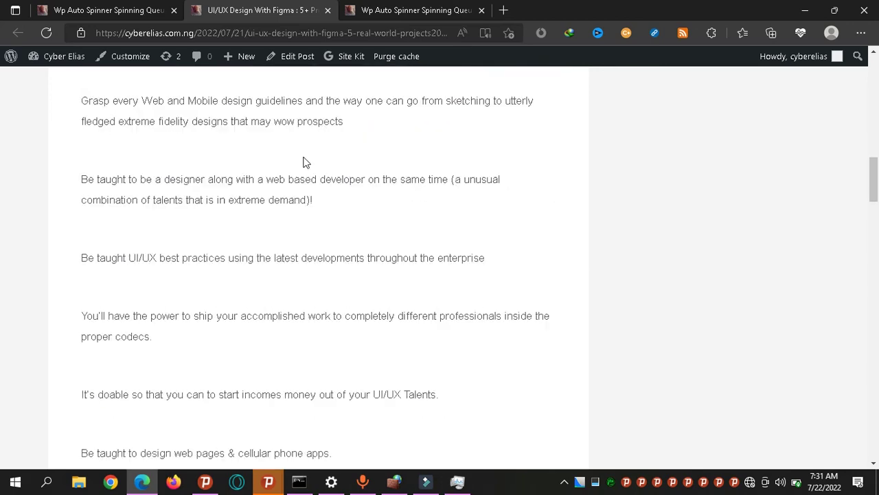
scroll(304, 159, down, 5)
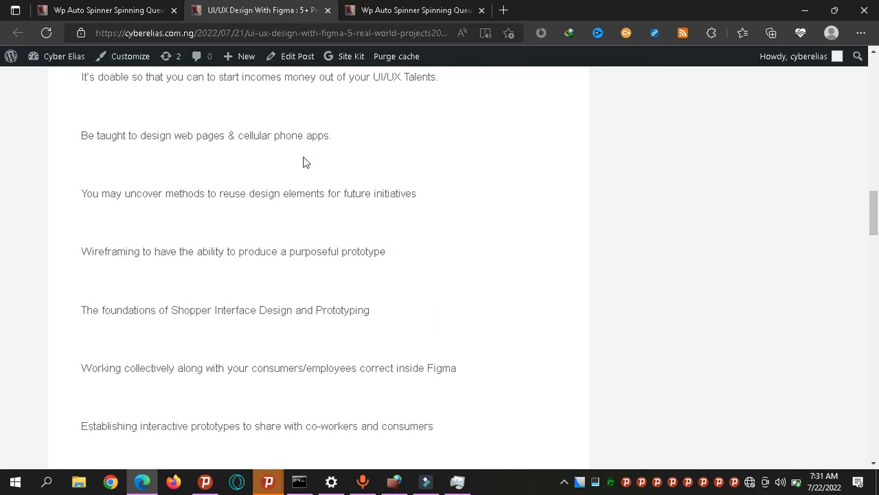
scroll(305, 158, down, 4)
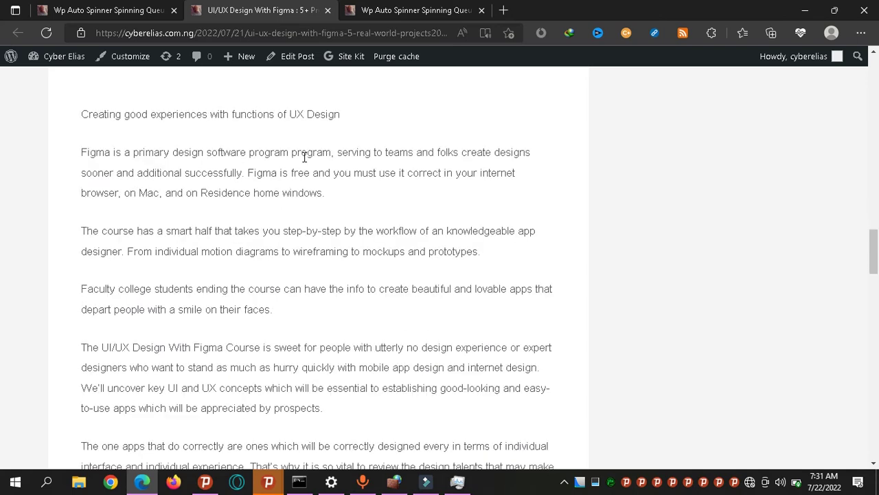
scroll(305, 162, down, 4)
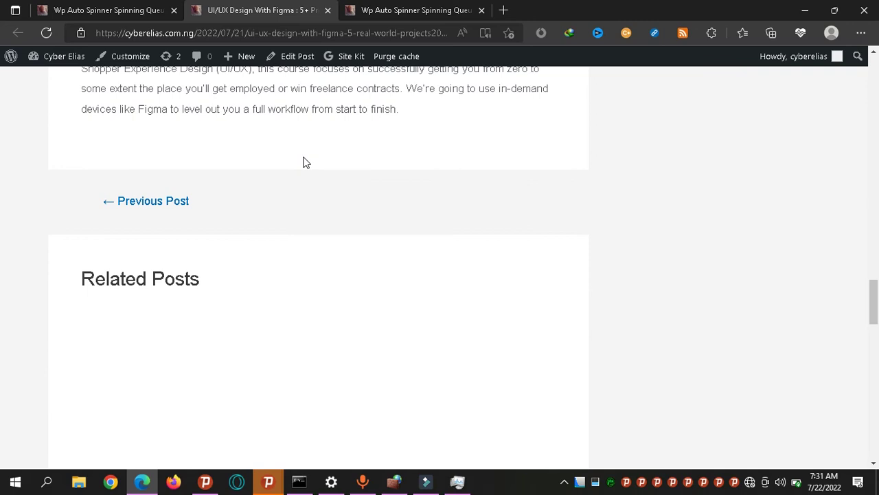
key(ctrl+w)
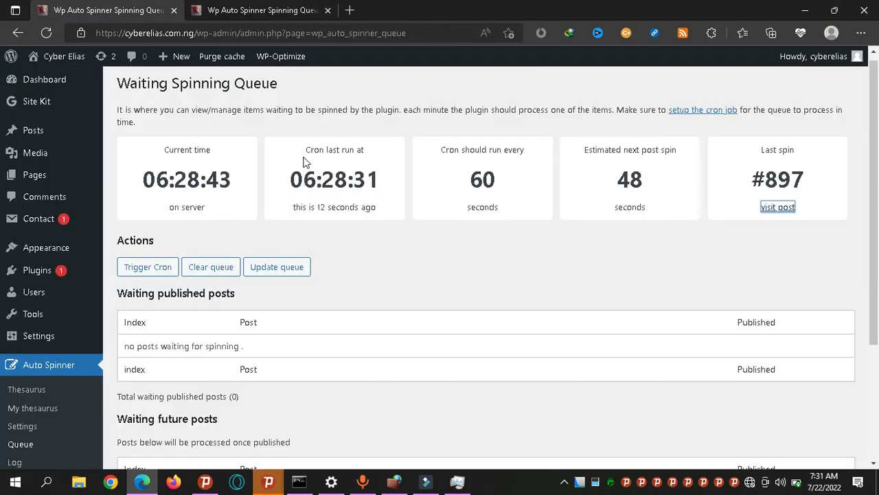